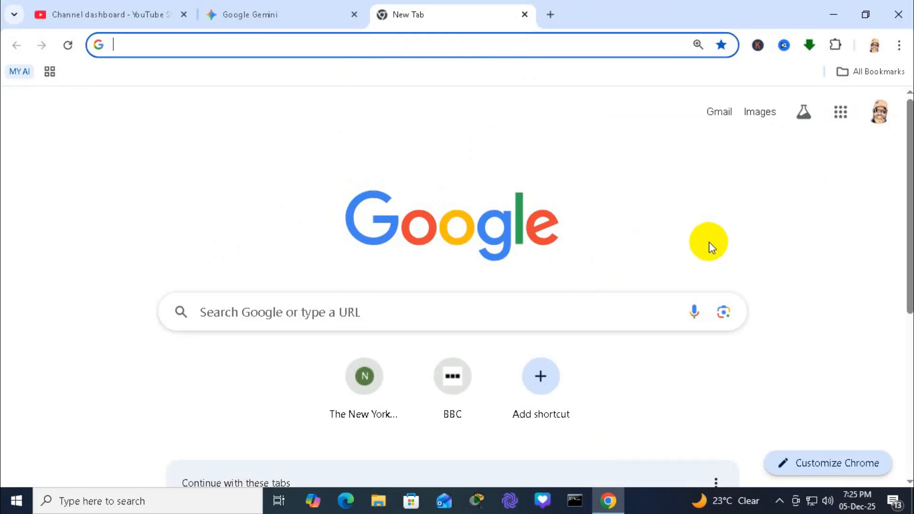
Turn on Memory Saver in the browser's Performance settings and set it to Maximum.
click(898, 47)
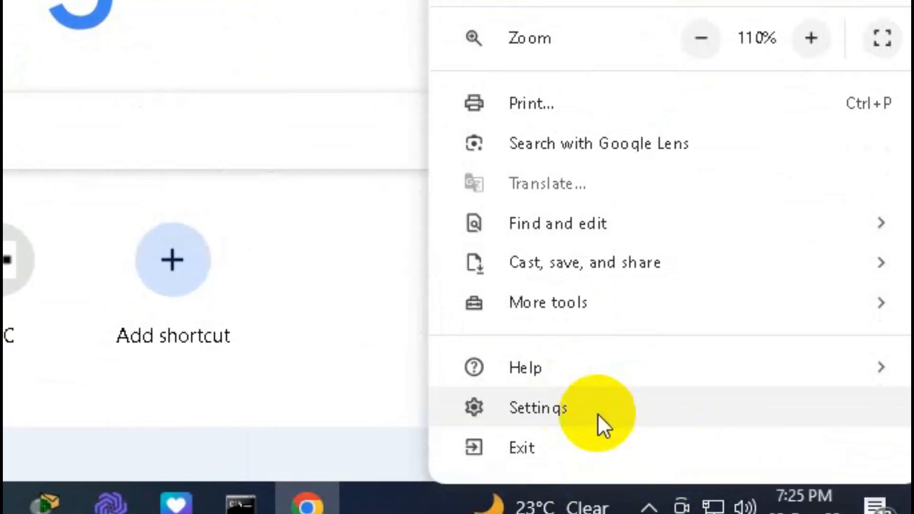
click(598, 413)
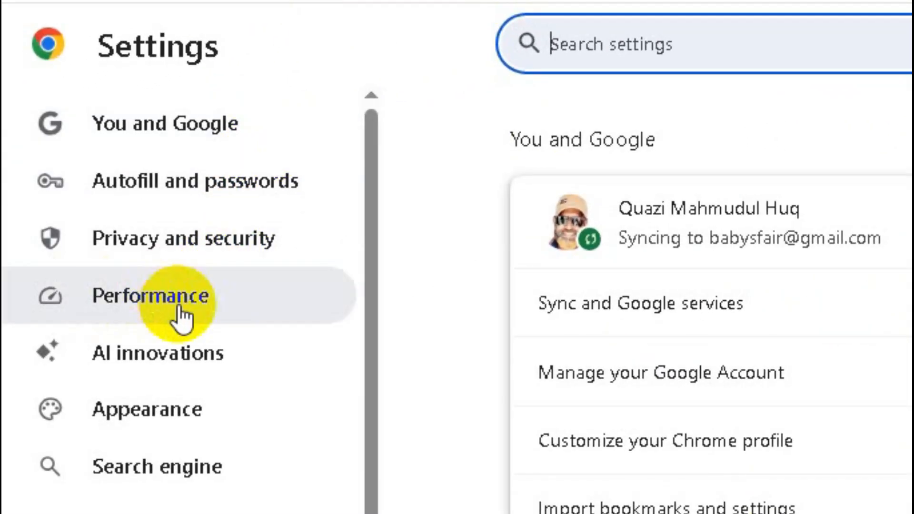
click(179, 310)
scroll(422, 310, down, 3)
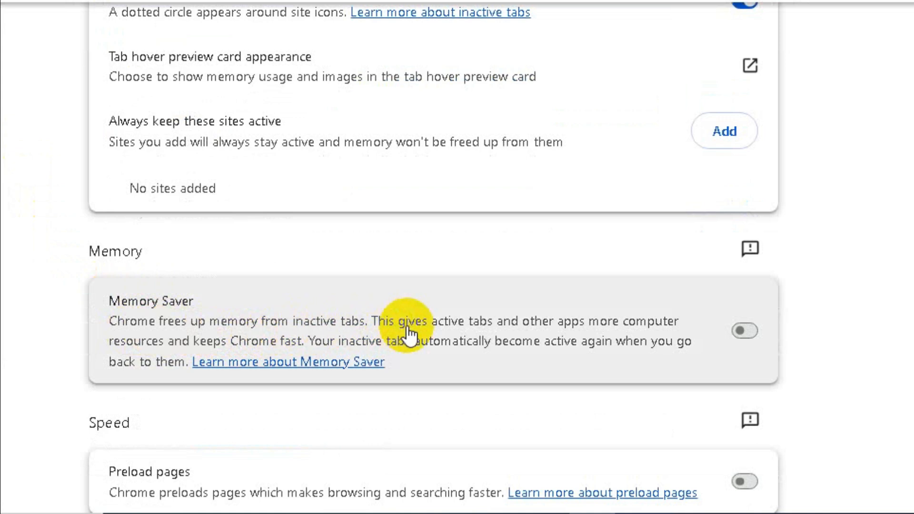
click(746, 333)
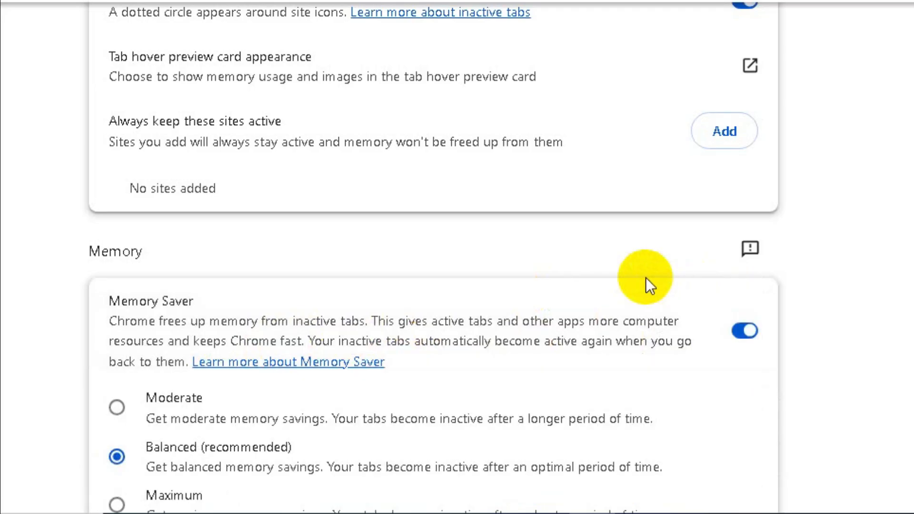
scroll(646, 281, down, 3)
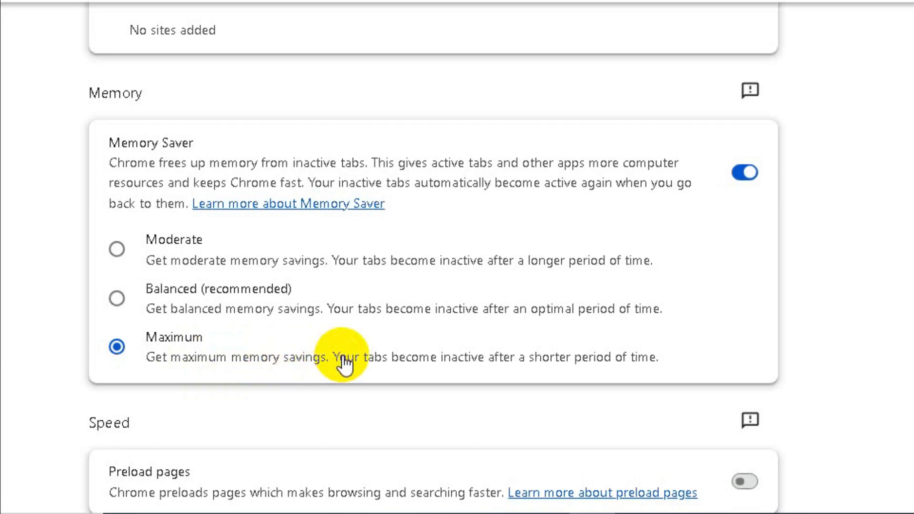
Turn on Preload pages in the Speed section and choose Extended preloading.
drag(92, 424, 130, 424)
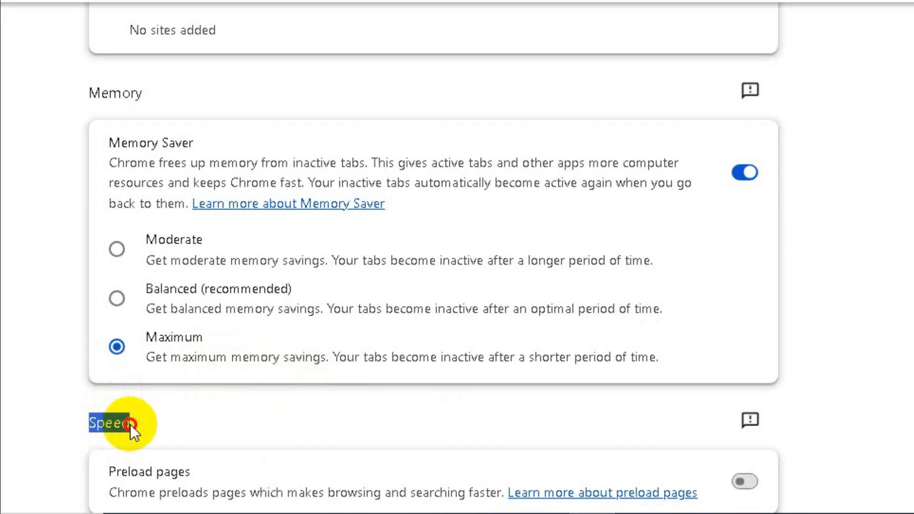
drag(109, 473, 195, 474)
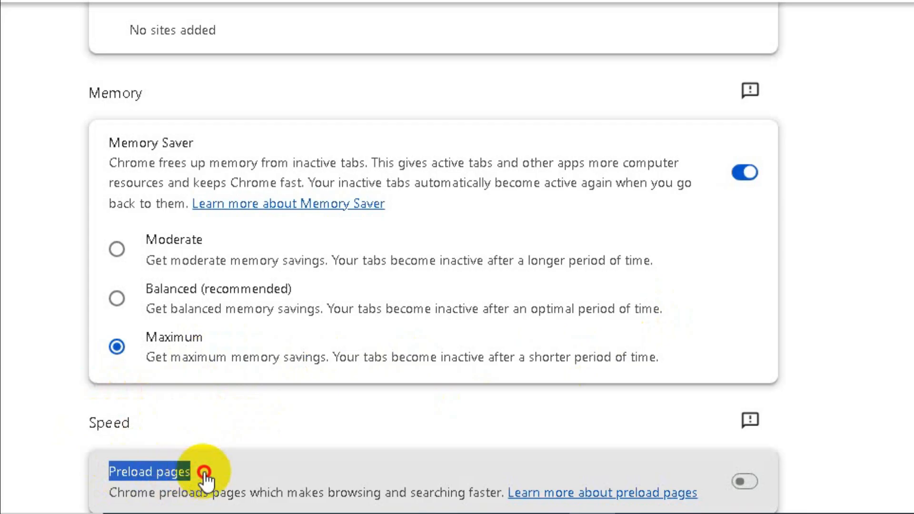
click(353, 421)
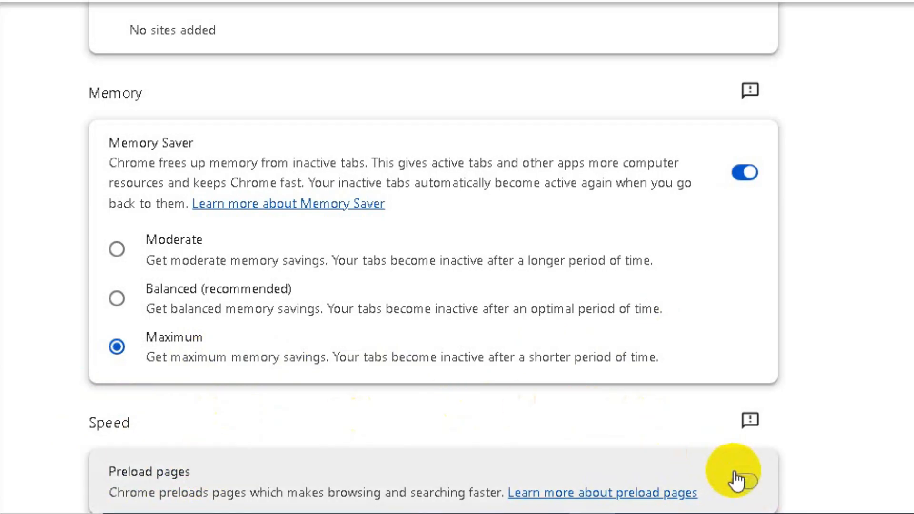
click(744, 482)
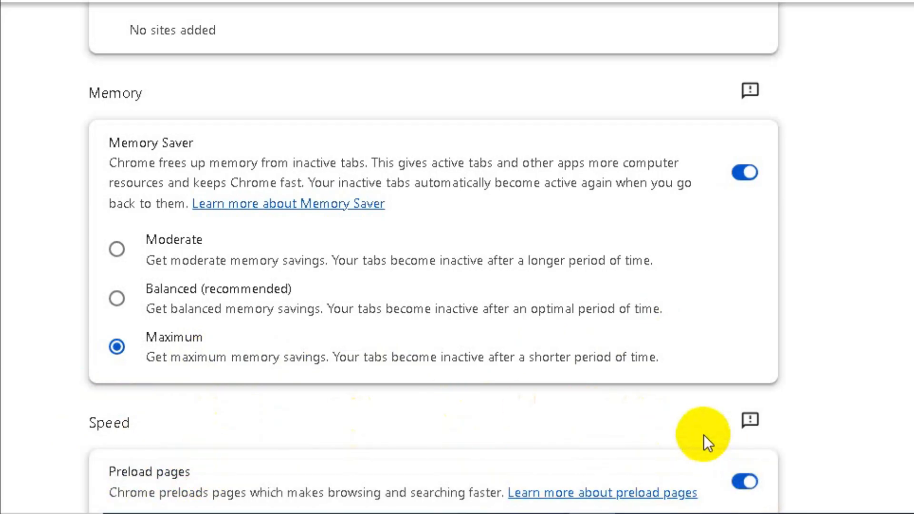
scroll(703, 433, down, 3)
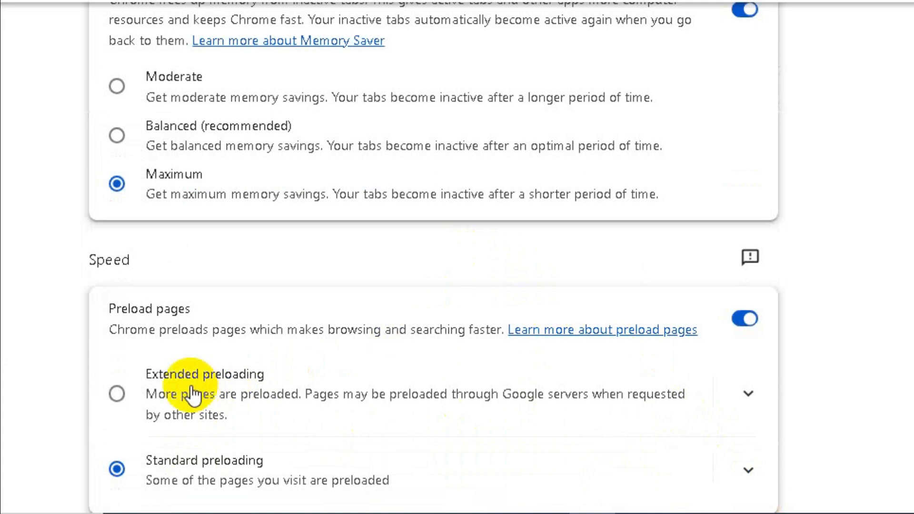
click(116, 394)
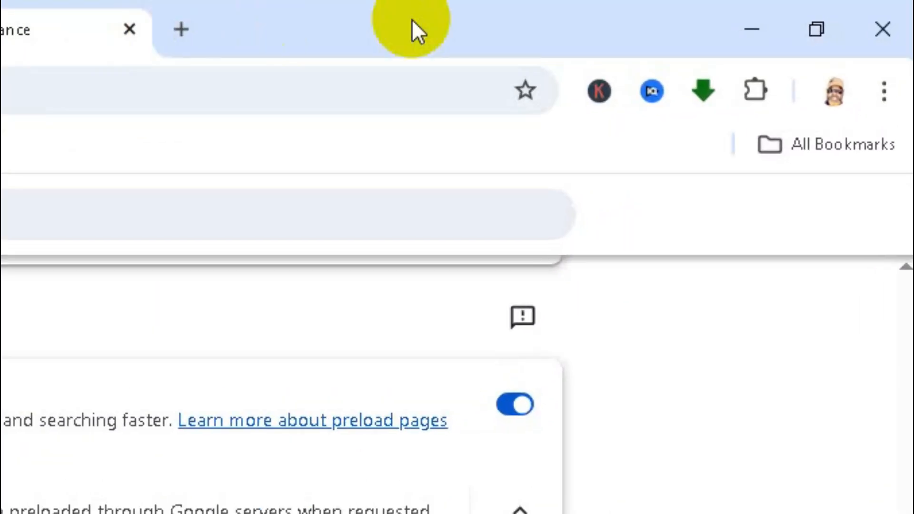
Open the browser's Task Manager, examine the memory and CPU use of tabs and extensions, and close it.
click(881, 98)
mouse_move(655, 285)
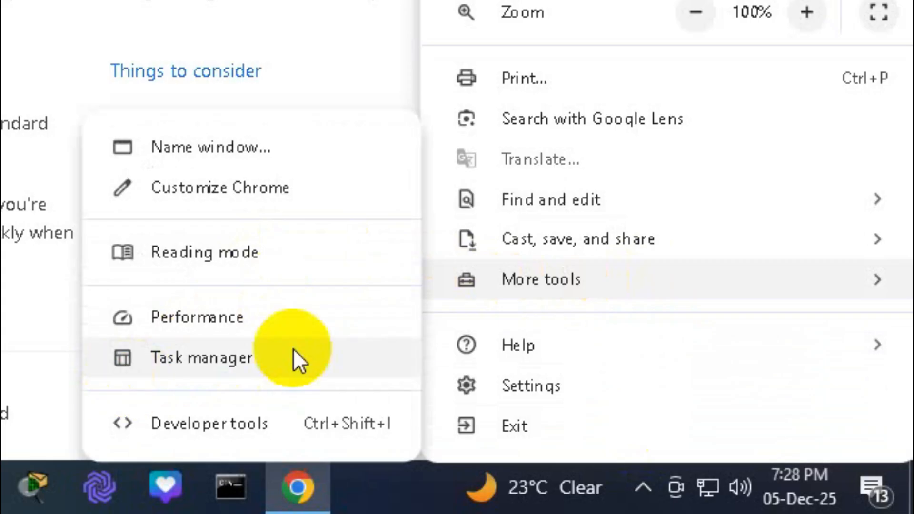
click(227, 357)
drag(861, 263, 860, 231)
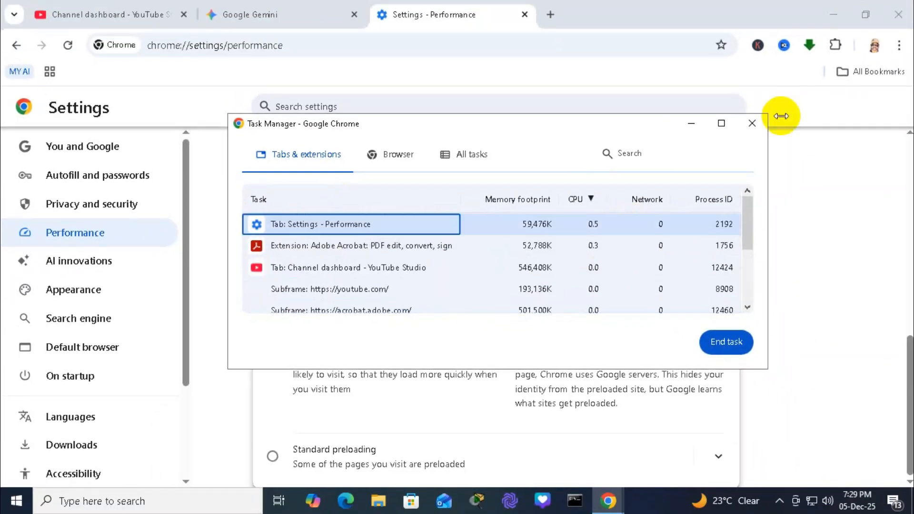
click(757, 124)
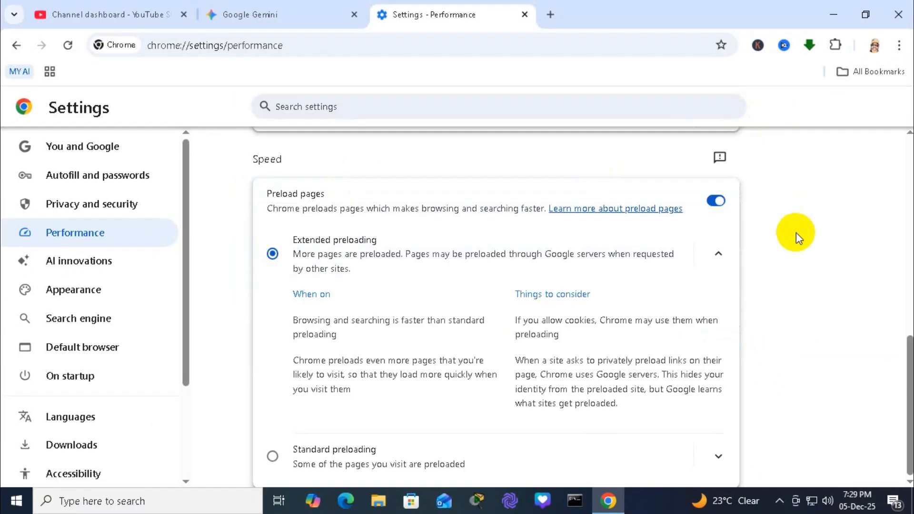
Open the page for managing extensions and look over the installed ones.
click(900, 45)
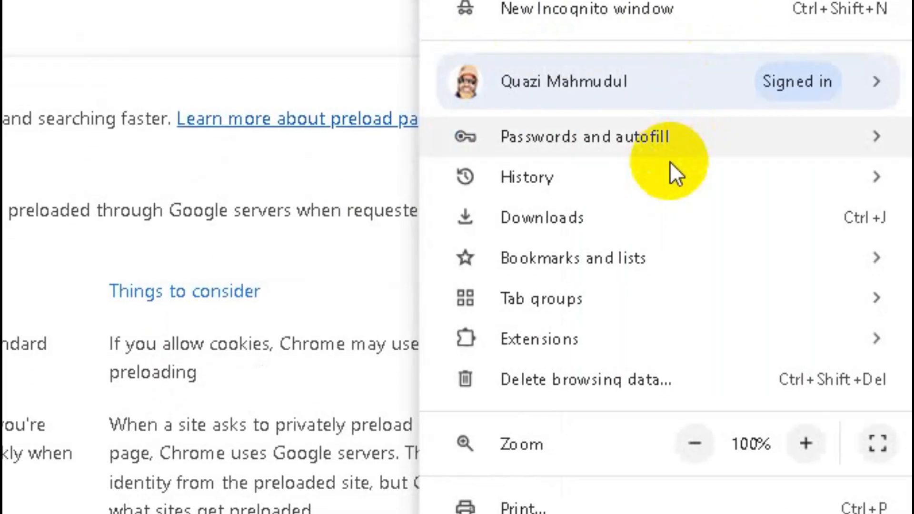
mouse_move(639, 316)
mouse_move(624, 341)
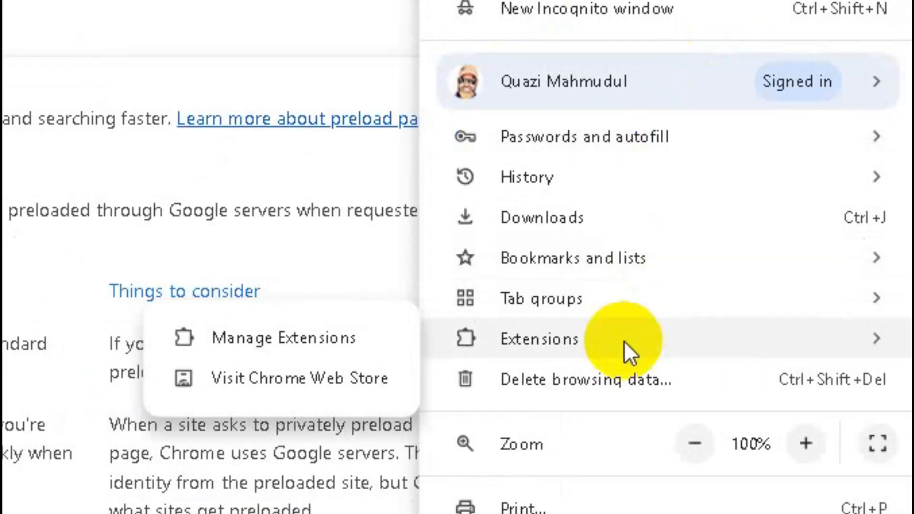
click(302, 337)
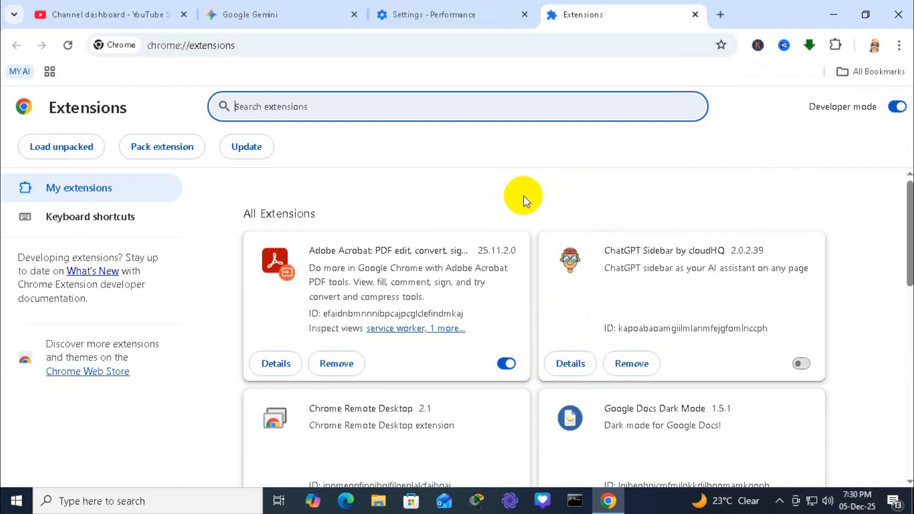
scroll(471, 243, down, 3)
scroll(474, 244, up, 3)
Disable the Adobe Acrobat PDF extension and remove it from the browser.
click(488, 367)
click(337, 363)
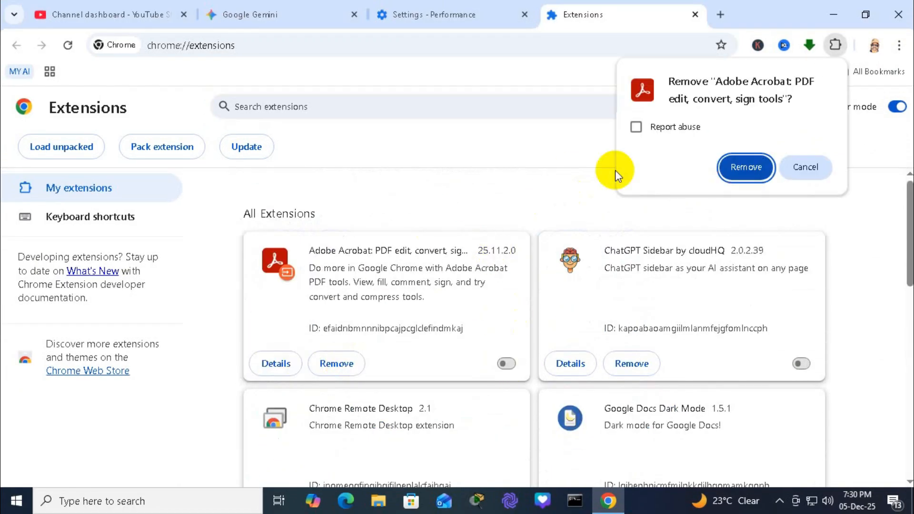
click(745, 169)
click(510, 369)
click(743, 14)
Remove the ChatGPT Sidebar by cloudHQ and Chrome Remote Desktop extensions.
drag(315, 249, 400, 250)
click(335, 365)
click(745, 169)
click(507, 364)
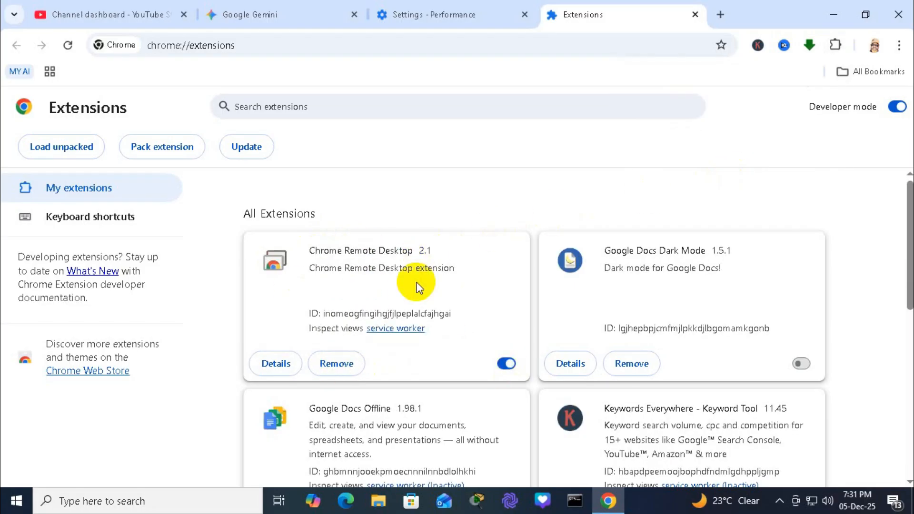
click(336, 363)
click(745, 169)
Remove the extension listed just before vidIQ Vision for YouTube and look over the remaining extensions.
scroll(678, 259, down, 4)
click(337, 425)
click(745, 169)
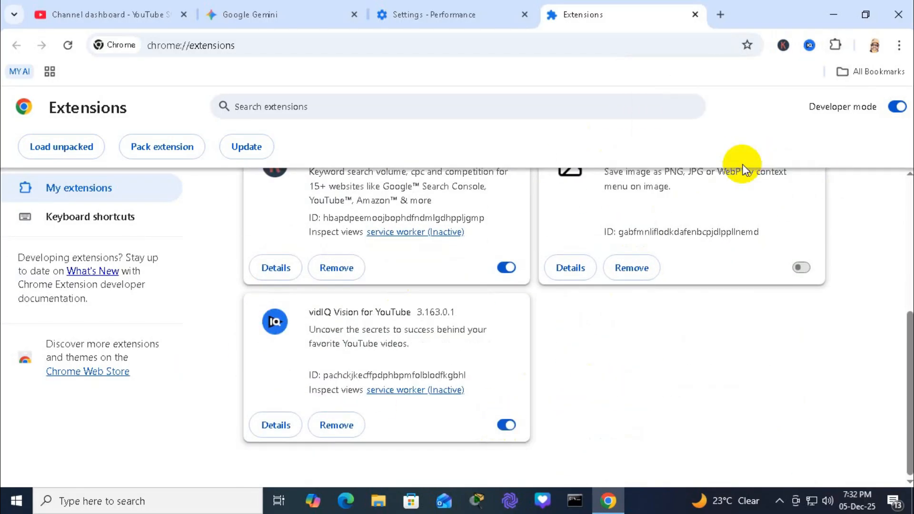
scroll(653, 369, up, 3)
scroll(653, 368, down, 1)
scroll(621, 427, up, 2)
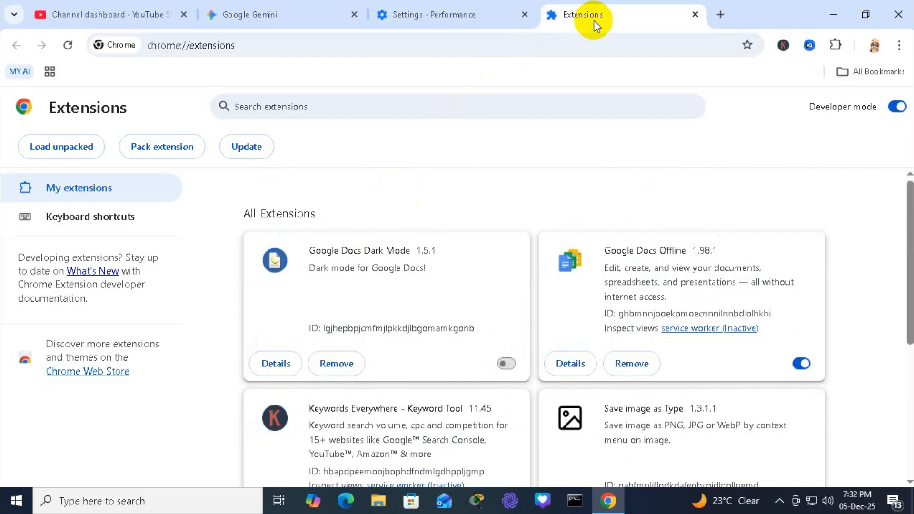
Close the Extensions and Performance settings tabs and leave a new blank tab open.
click(695, 15)
click(544, 19)
click(491, 16)
click(525, 14)
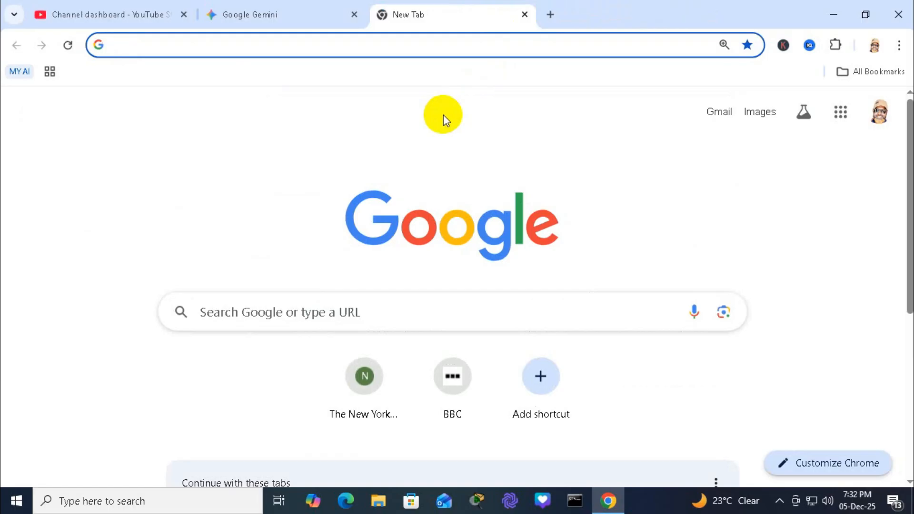
Block third-party cookies in the Privacy and security settings and return to the privacy overview.
click(900, 45)
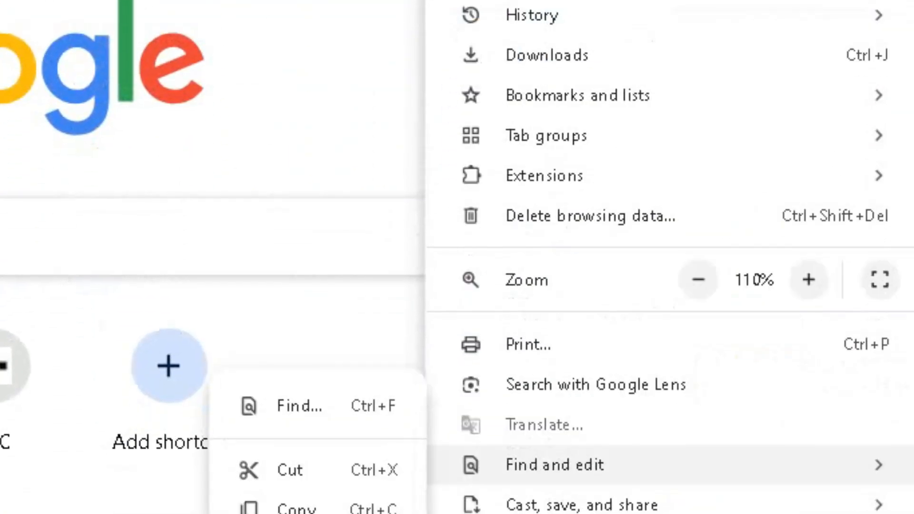
click(612, 381)
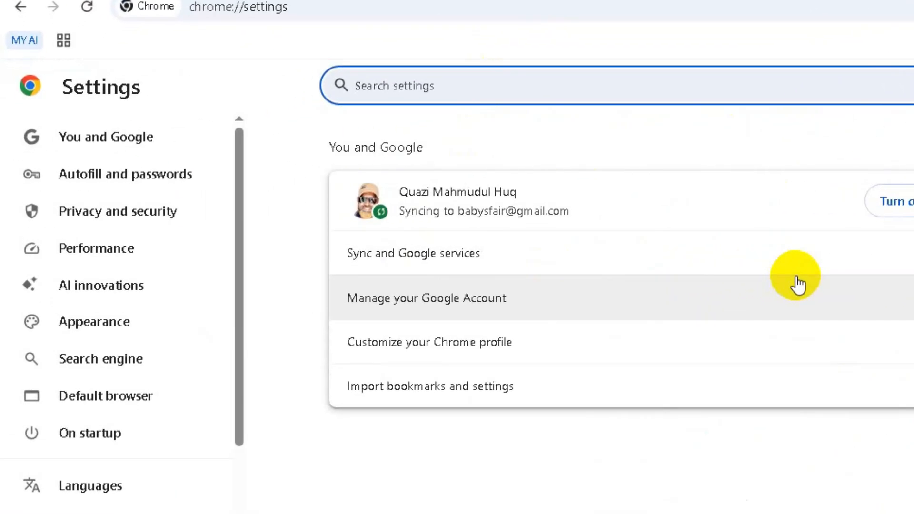
click(145, 223)
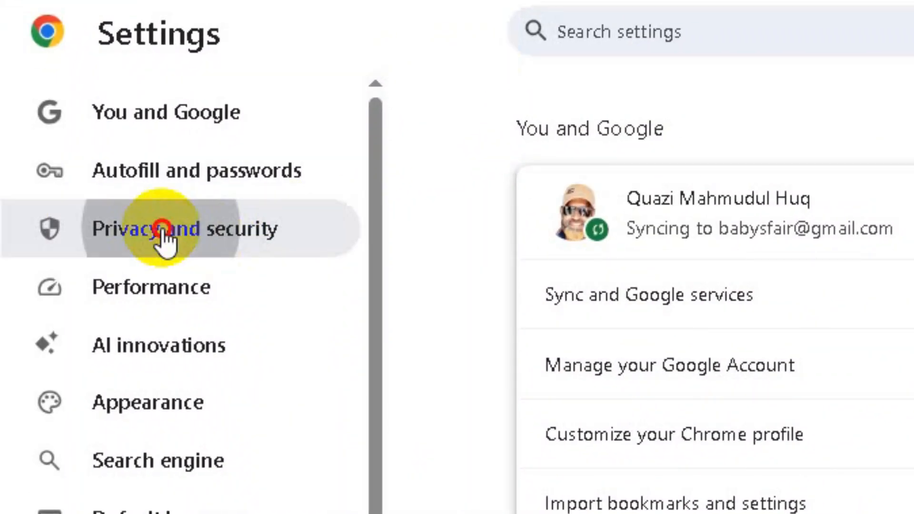
scroll(265, 276, down, 2)
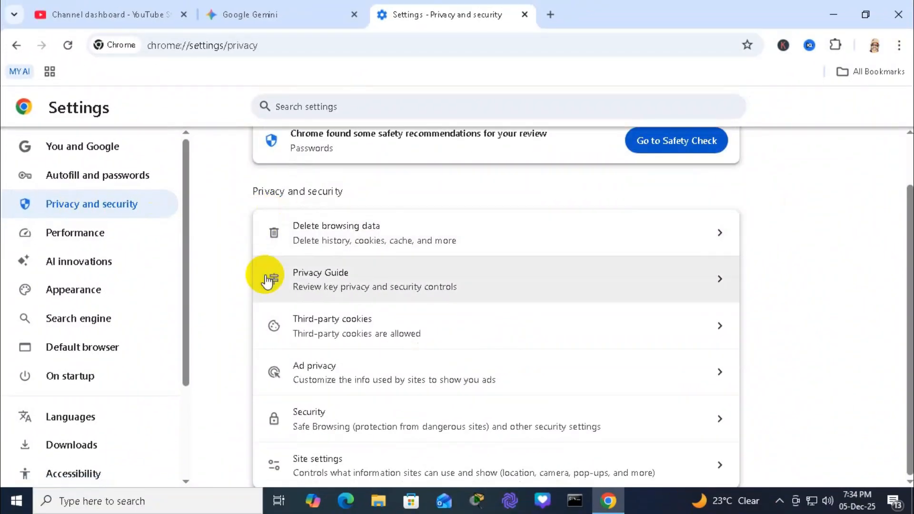
click(540, 342)
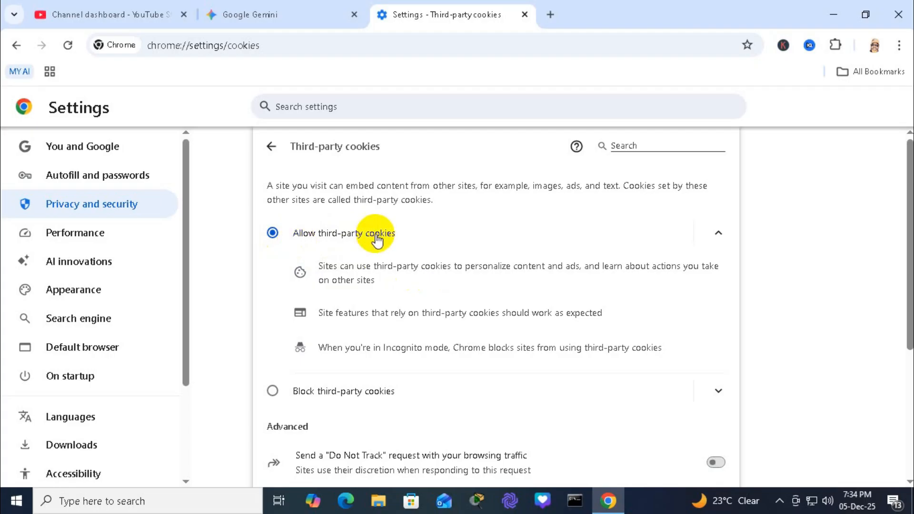
scroll(378, 241, down, 3)
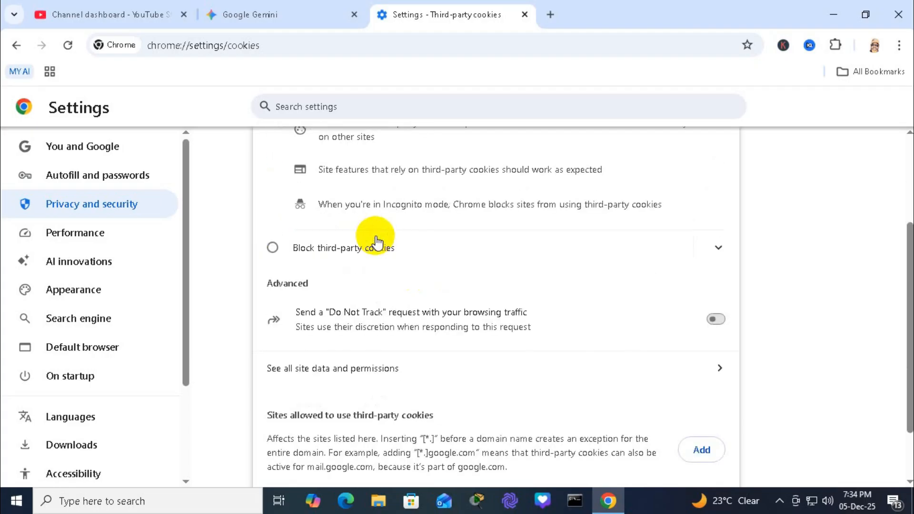
scroll(376, 247, up, 3)
click(272, 390)
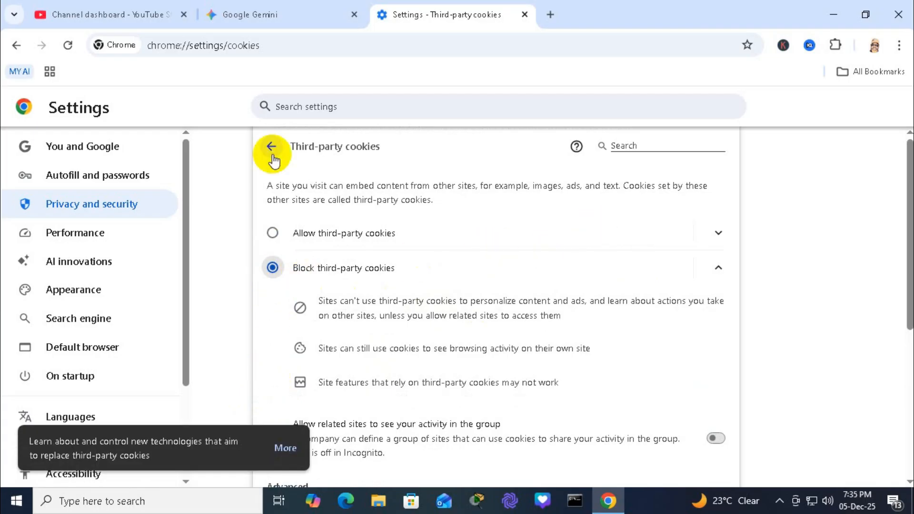
click(272, 148)
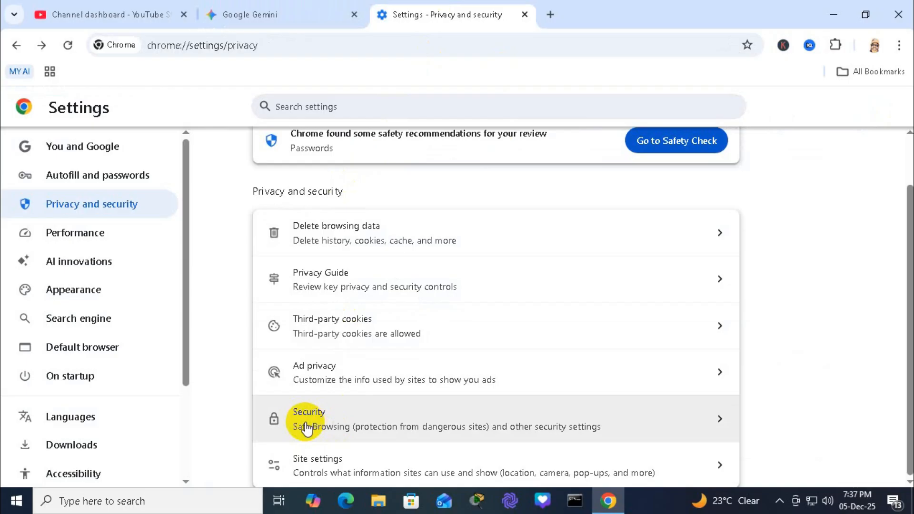
Set Safe Browsing to Enhanced protection in the Security settings and look over the options below it.
click(307, 428)
click(273, 403)
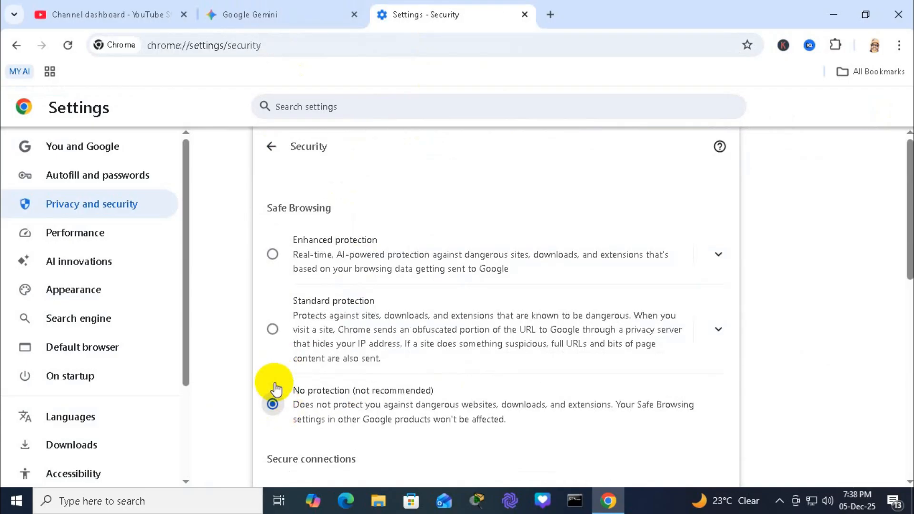
click(273, 255)
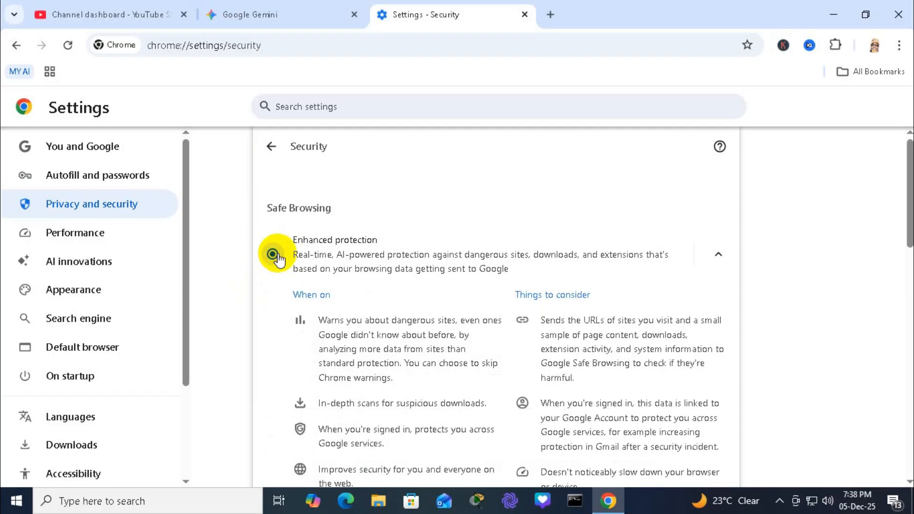
scroll(431, 258, down, 2)
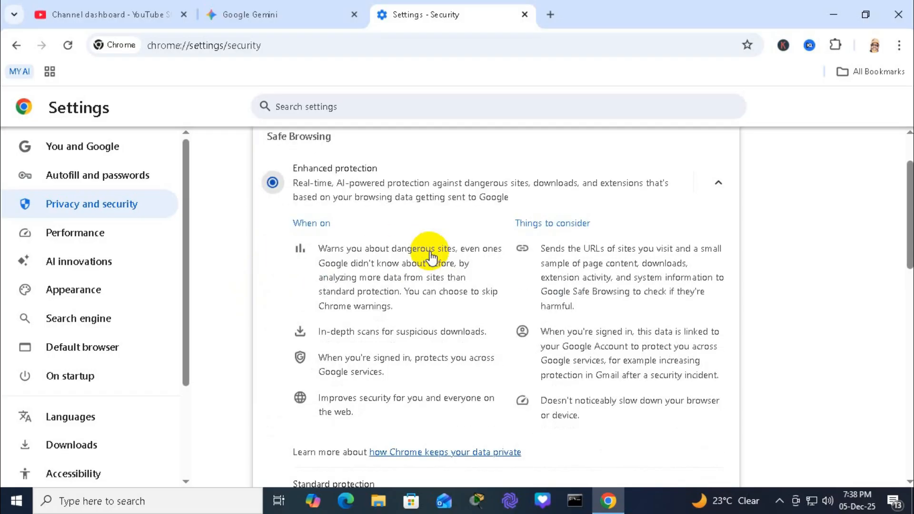
scroll(582, 351, down, 7)
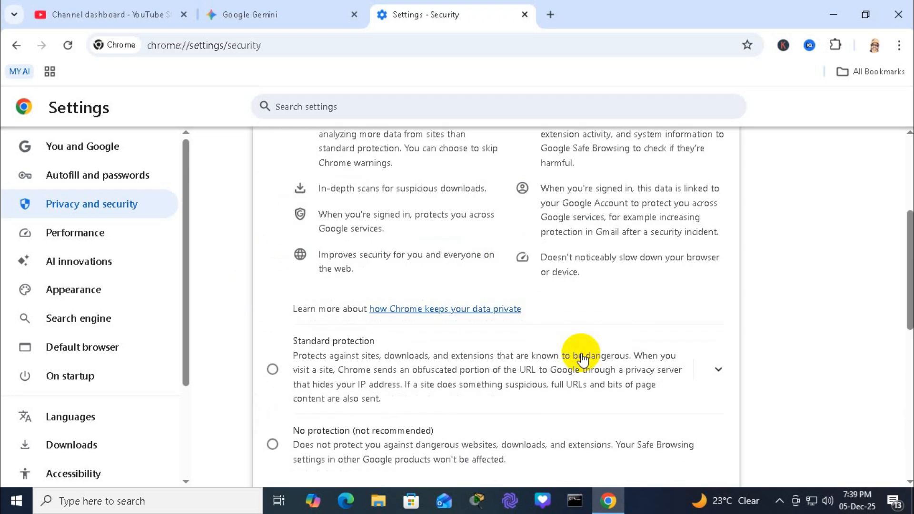
scroll(303, 251, down, 2)
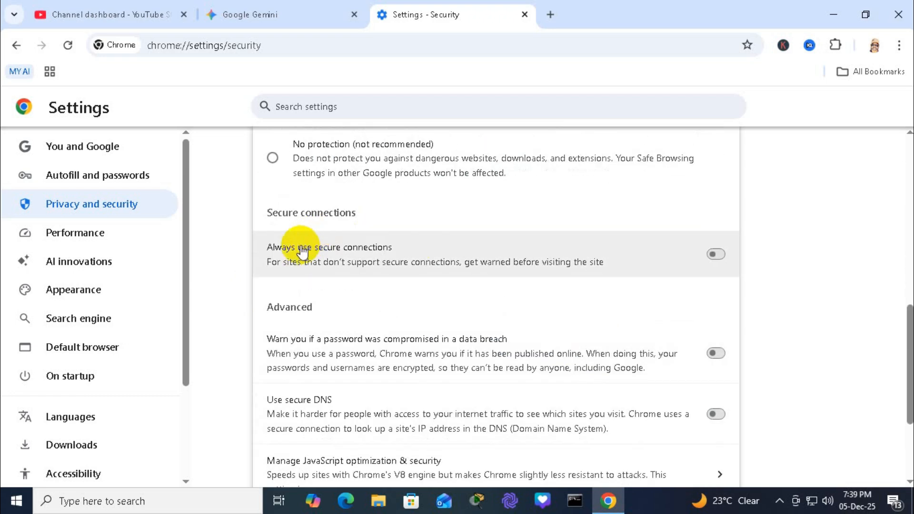
Turn on Always use secure connections and the warning for passwords compromised in a data breach.
click(717, 255)
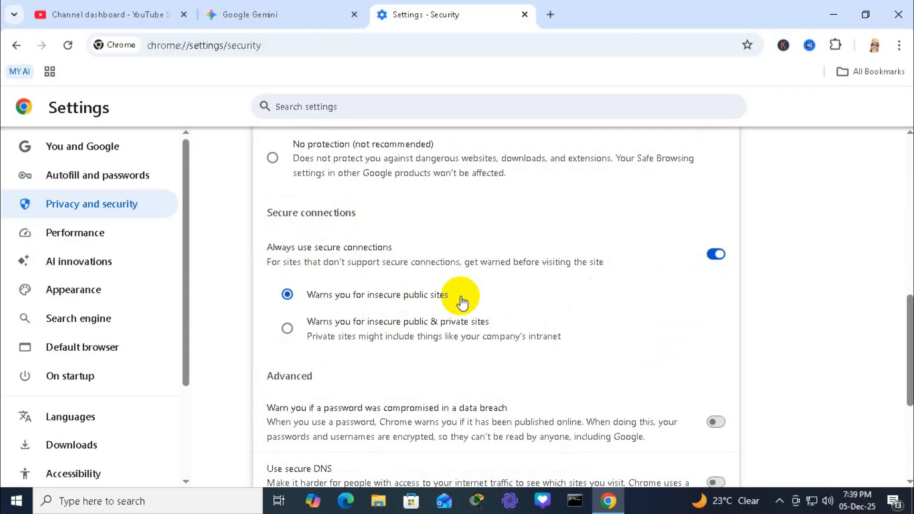
scroll(462, 302, down, 3)
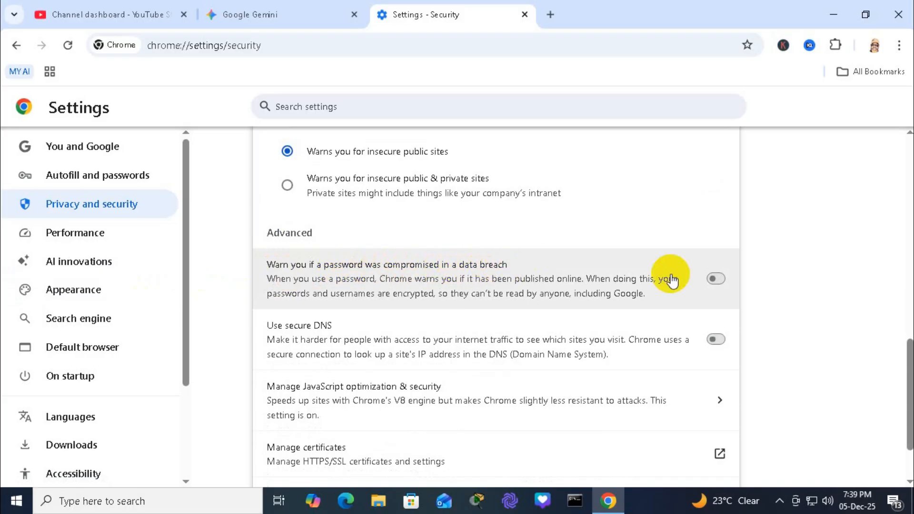
click(716, 280)
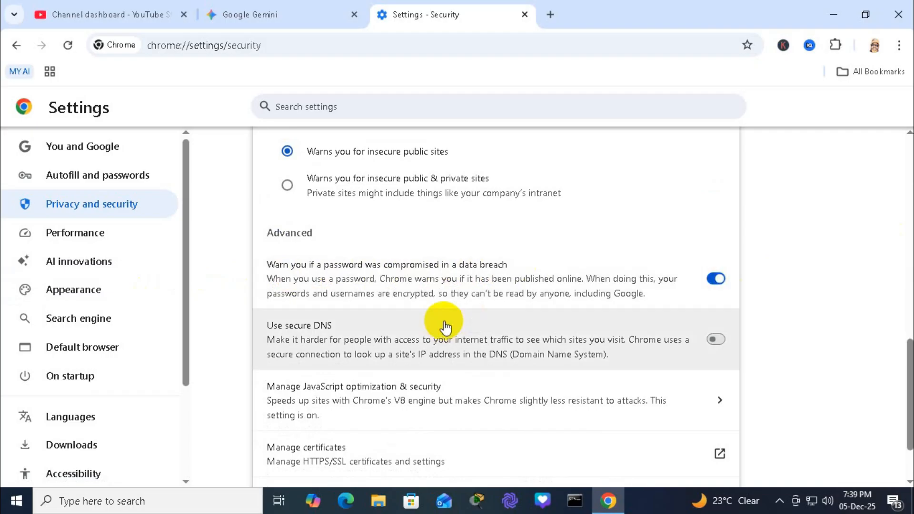
Turn on Use secure DNS in the Advanced security settings and choose Cloudflare (1.1.1.1) as the DNS provider.
scroll(410, 321, down, 2)
click(714, 267)
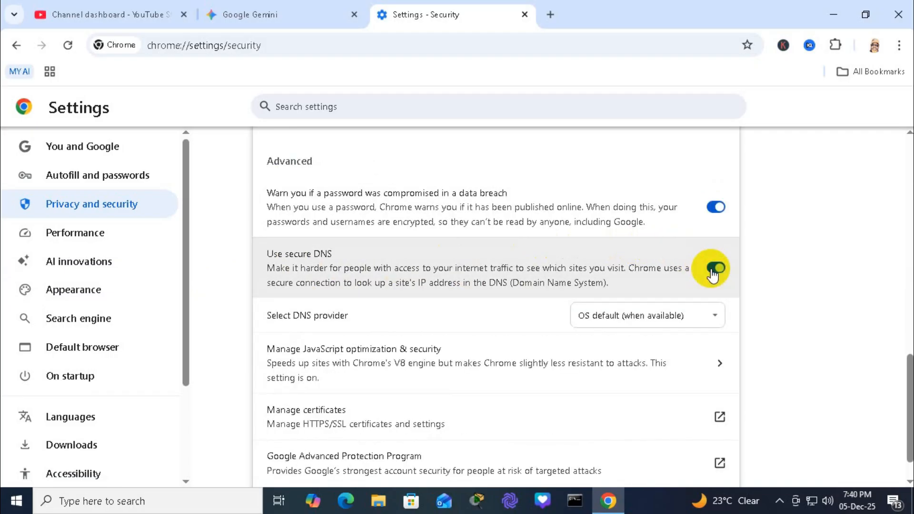
drag(277, 312, 351, 312)
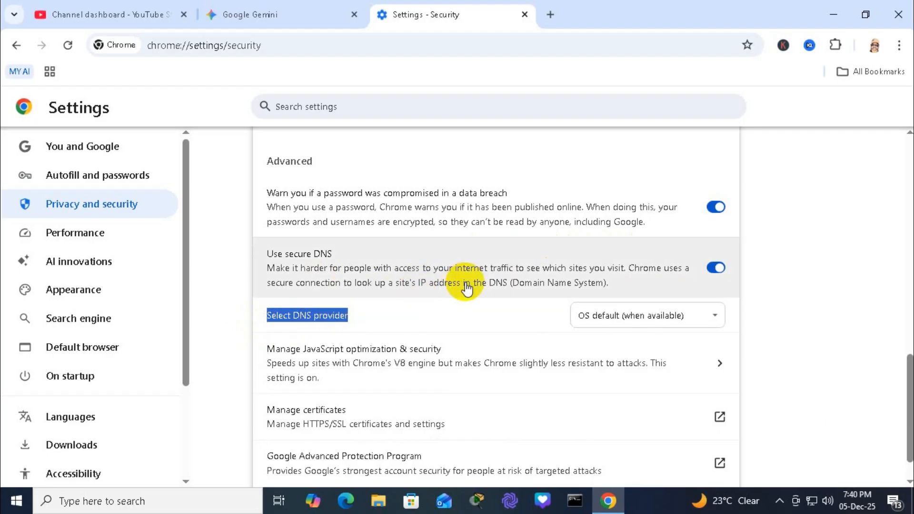
click(657, 323)
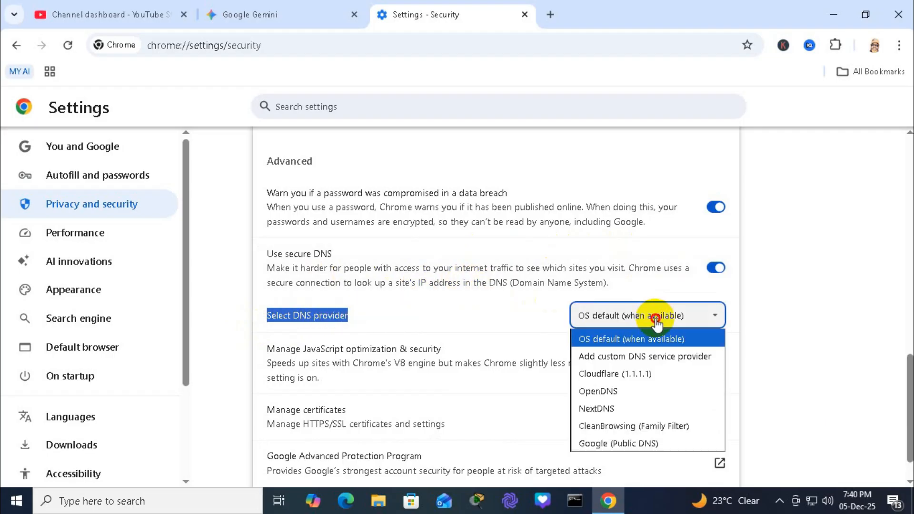
click(601, 376)
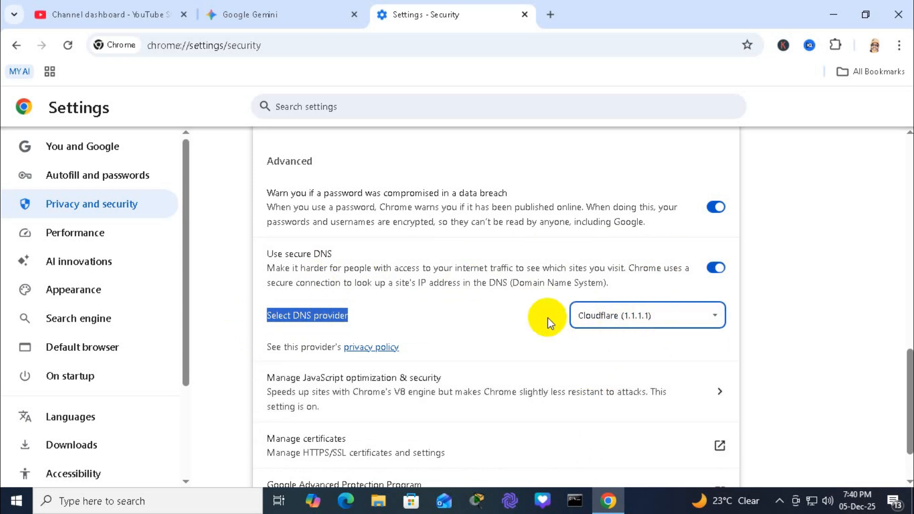
Open the Google Advanced Protection Program from the Security settings, get started and verify the account with its password.
scroll(547, 318, down, 1)
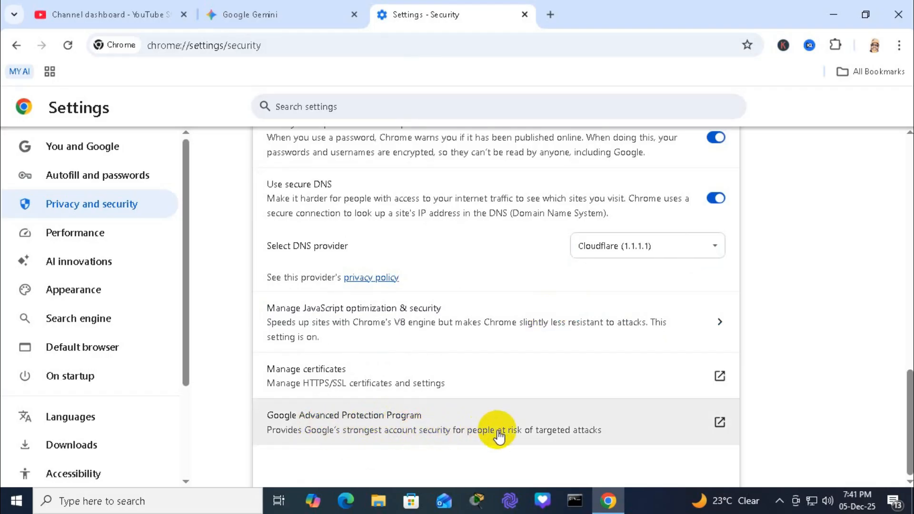
click(467, 435)
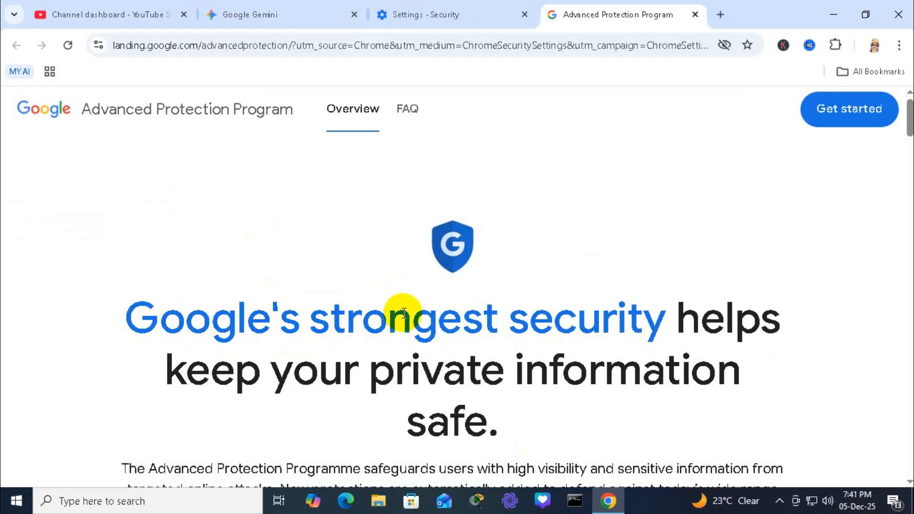
click(841, 119)
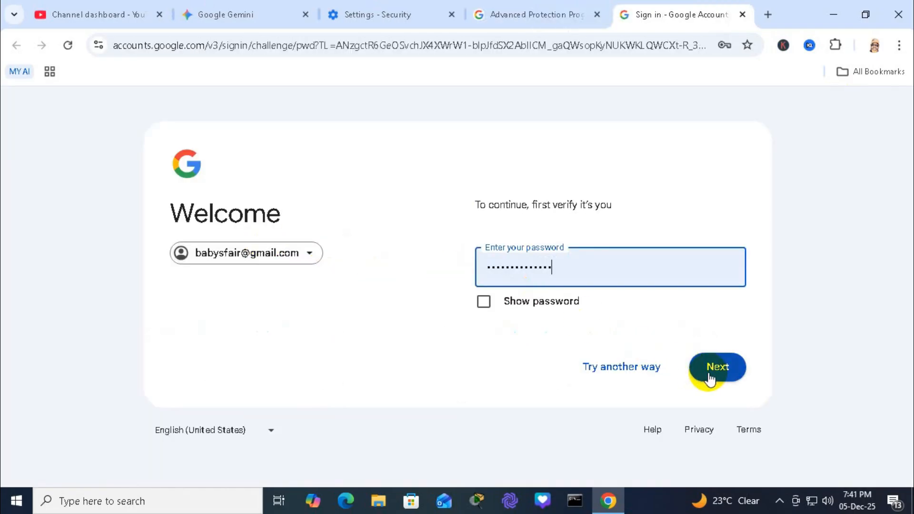
click(710, 377)
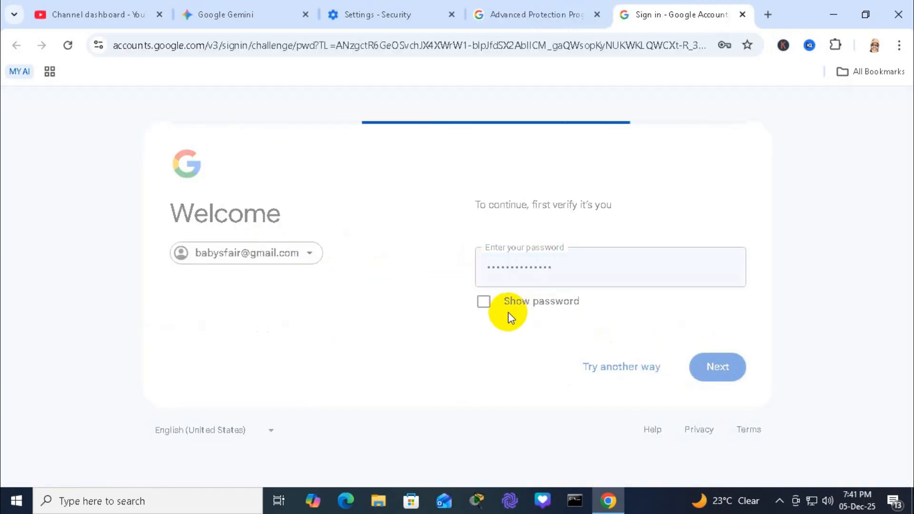
Review the passkey and recovery phone sections, enroll the account in Advanced Protection and dismiss the closing dialog.
scroll(336, 320, down, 3)
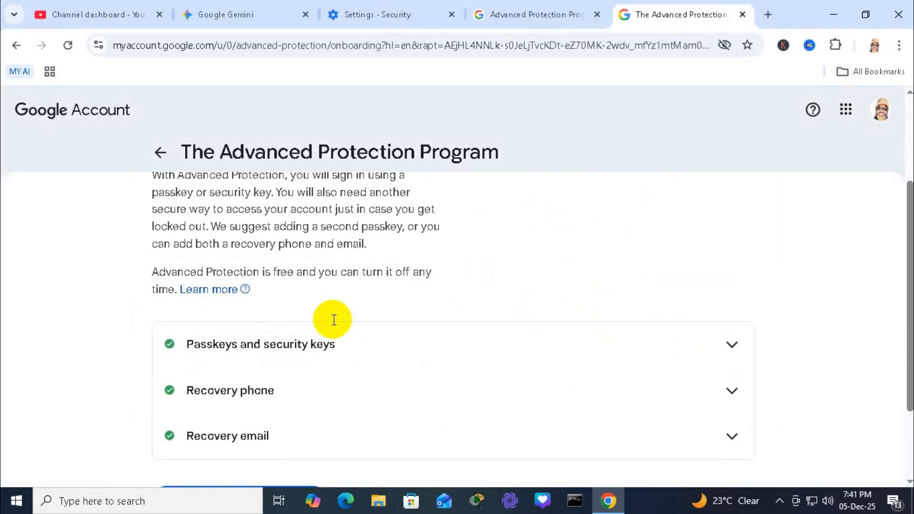
scroll(333, 319, down, 2)
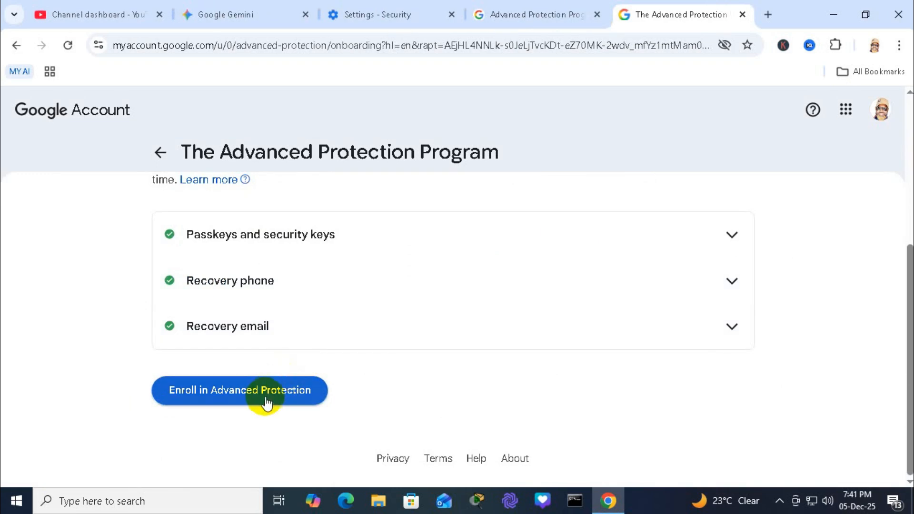
click(734, 239)
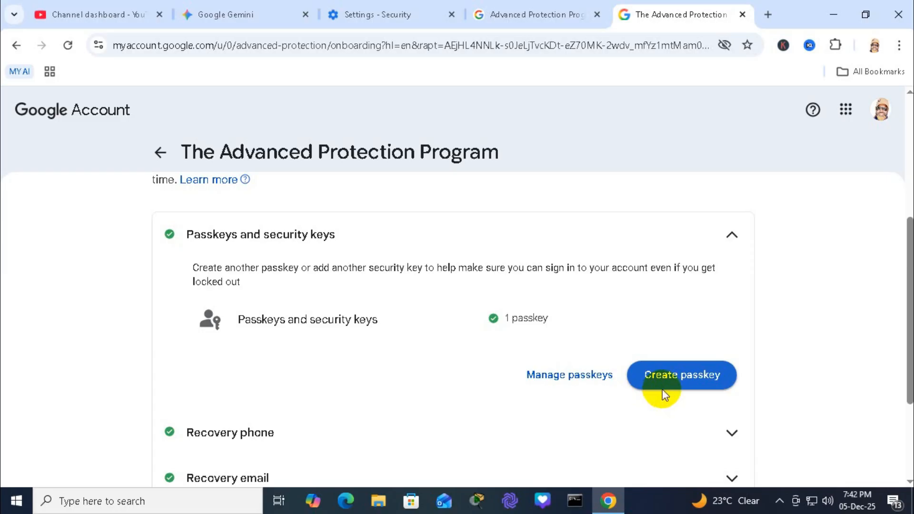
click(730, 435)
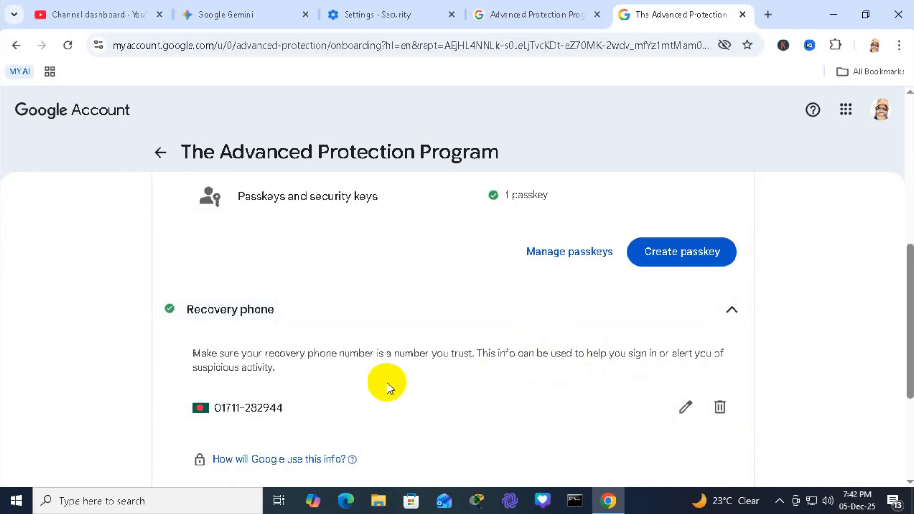
scroll(367, 326, down, 4)
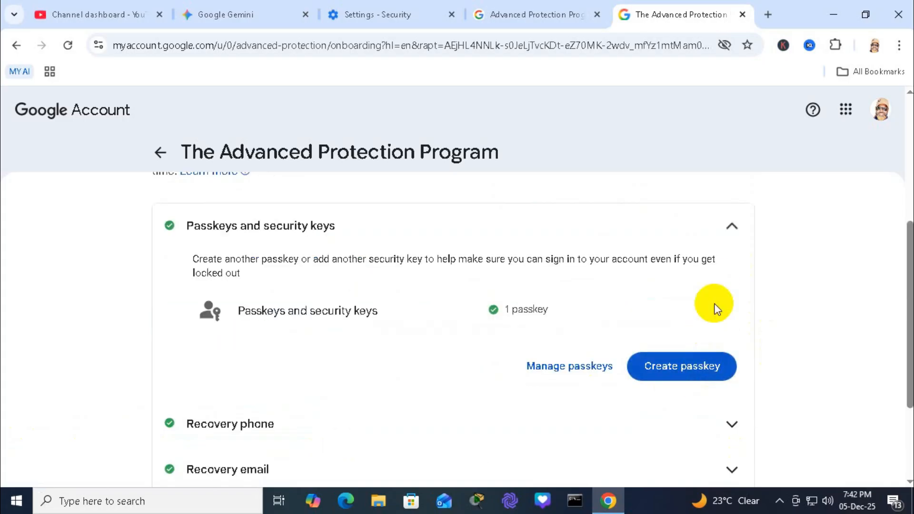
click(732, 227)
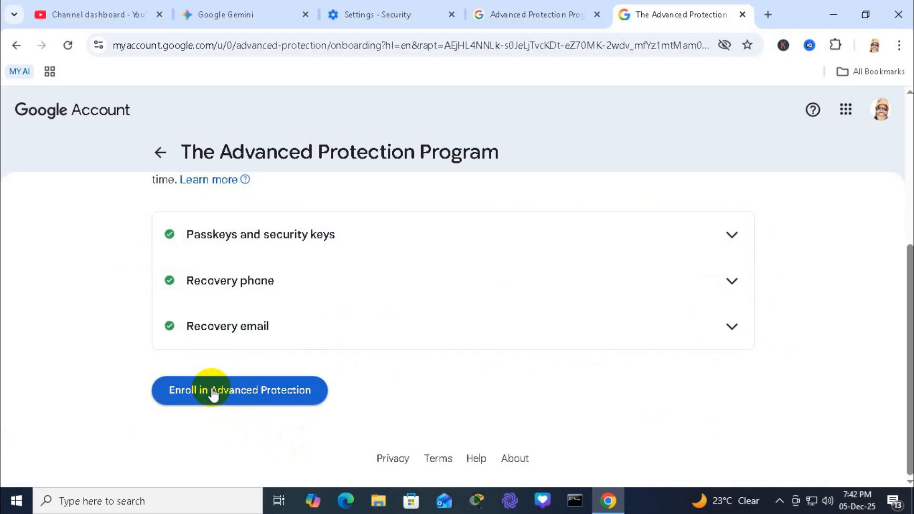
click(231, 392)
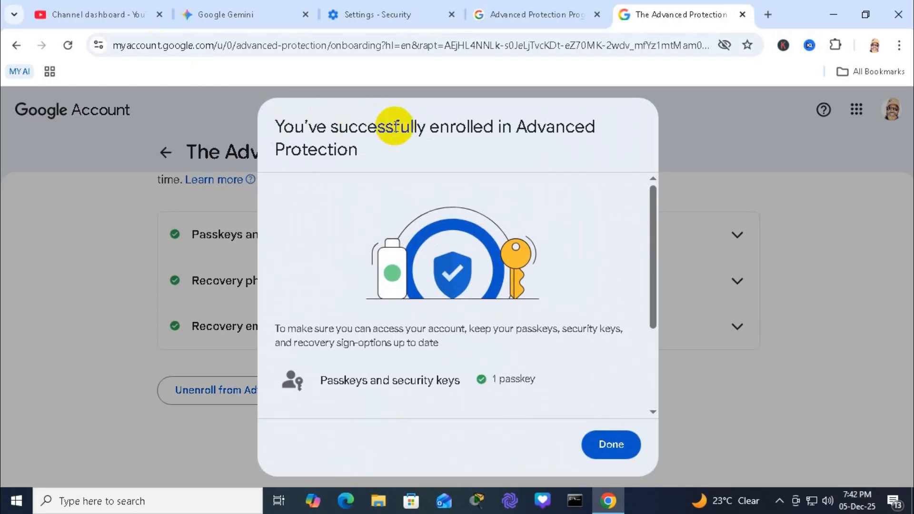
click(610, 450)
Close the Advanced Protection and Settings tabs, leaving a new blank tab open.
key(ctrl+w)
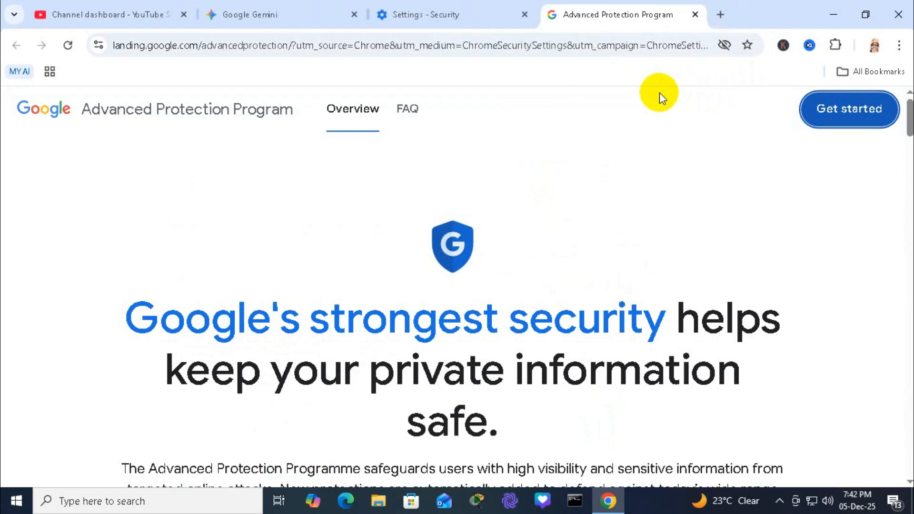
click(695, 14)
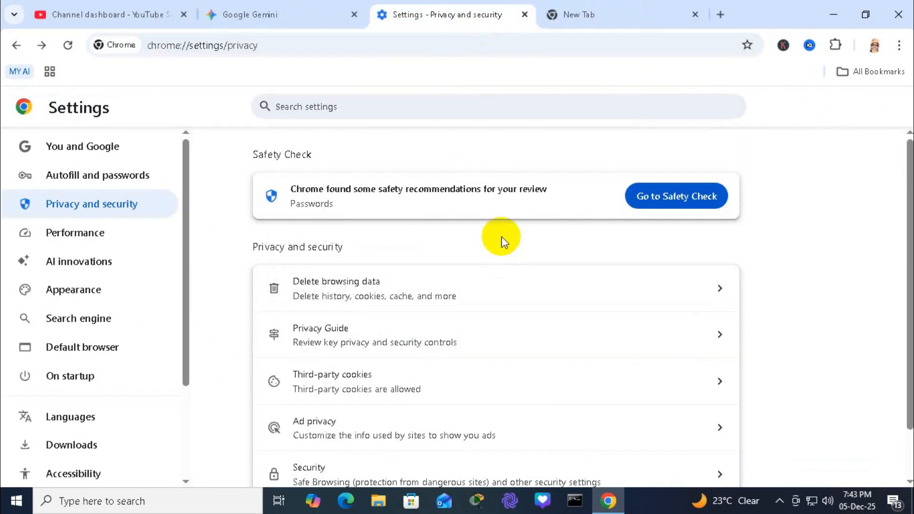
click(524, 14)
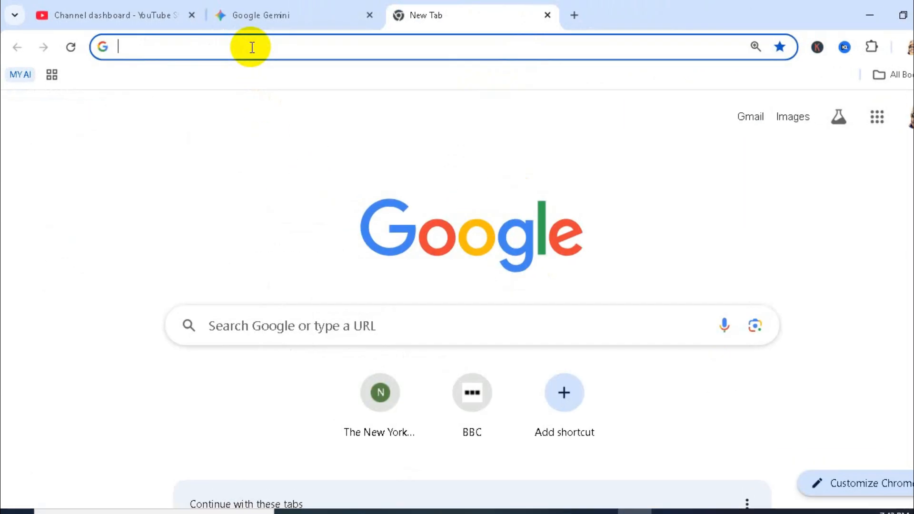
Open the chrome://flags experiments page in the blank tab.
click(363, 144)
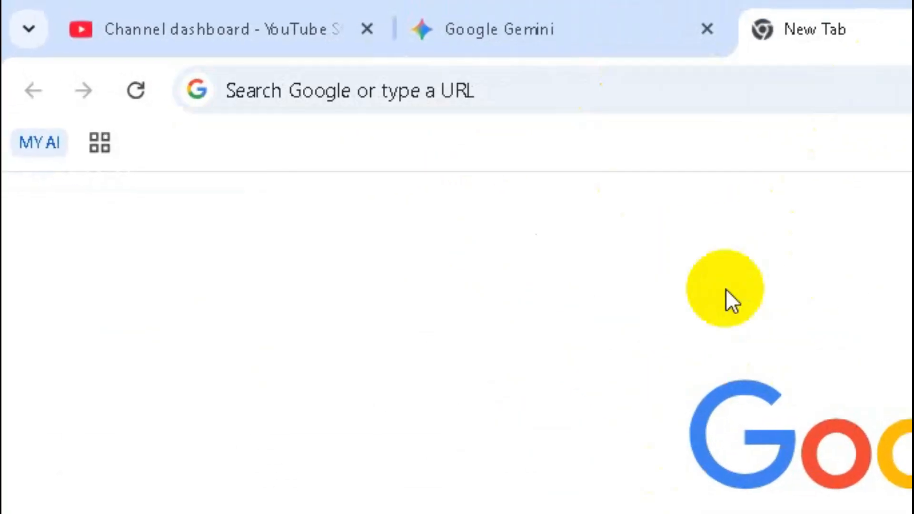
click(621, 105)
text(chrom)
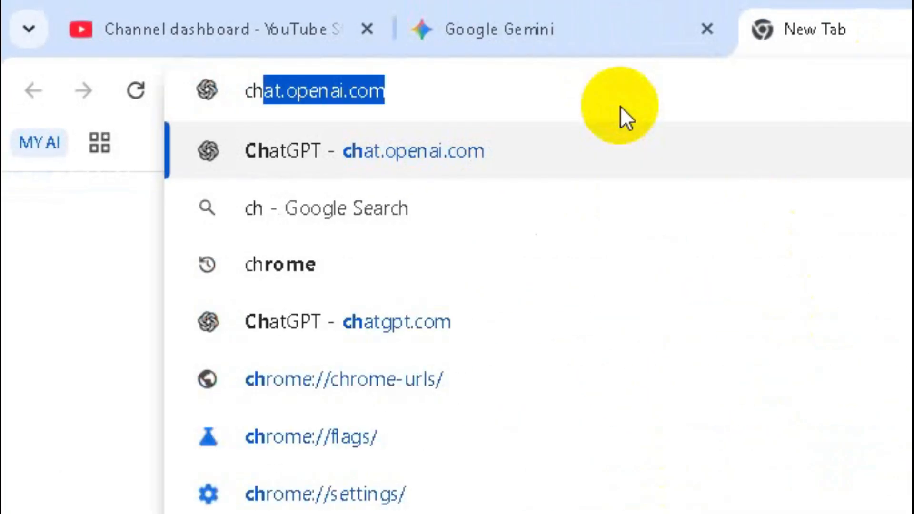
text(e://f)
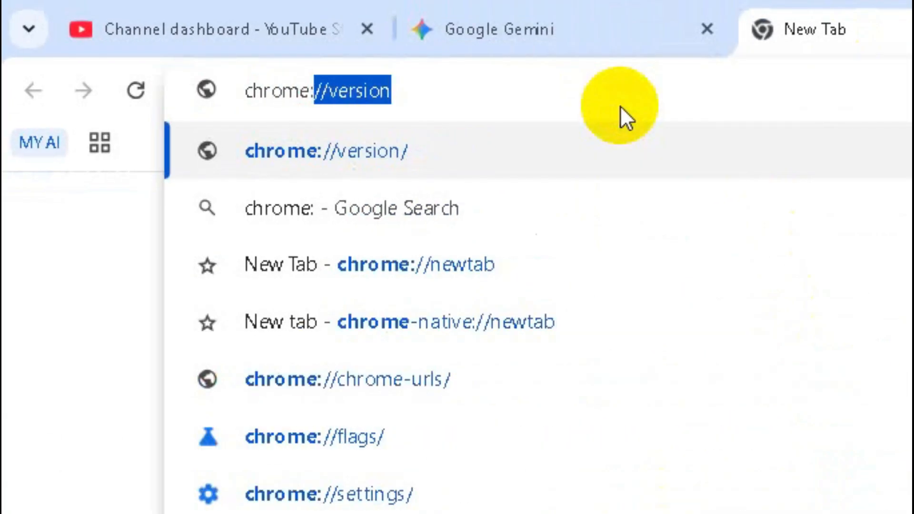
text(lag)
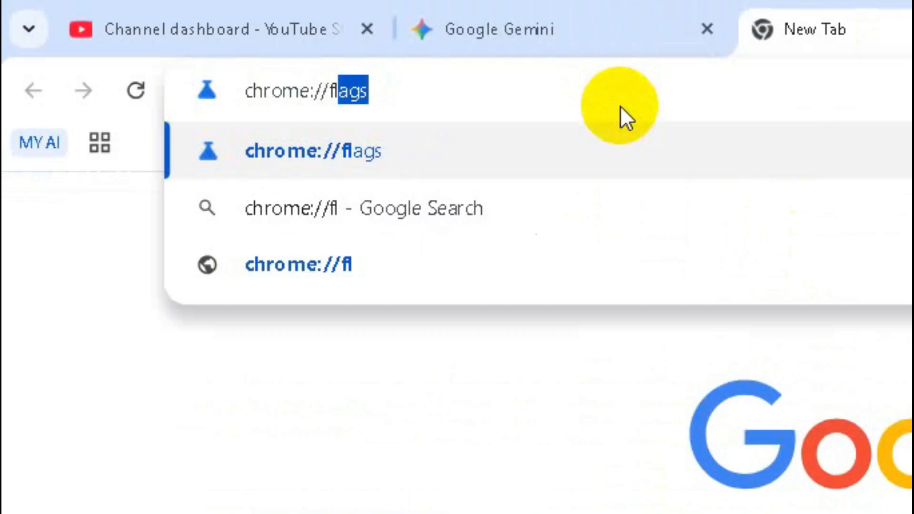
key(Return)
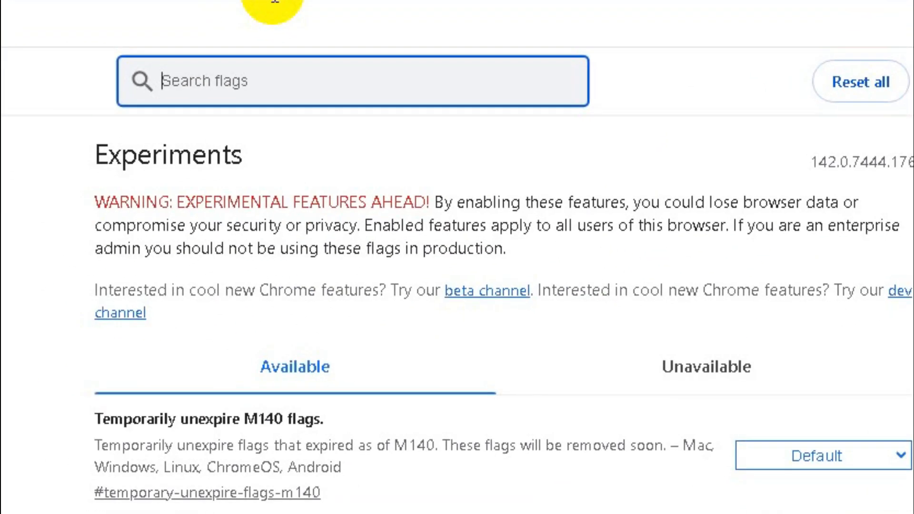
Find the enable-parallel-downloading flag, set Parallel downloading to Enabled, relaunch Chrome and close the Experiments tab.
text(enable-parallel-downloading)
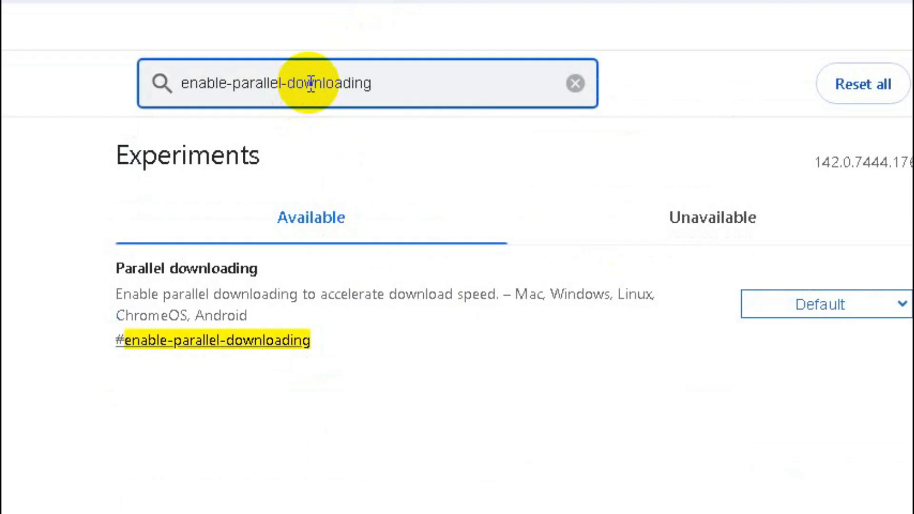
drag(117, 294, 623, 298)
click(810, 308)
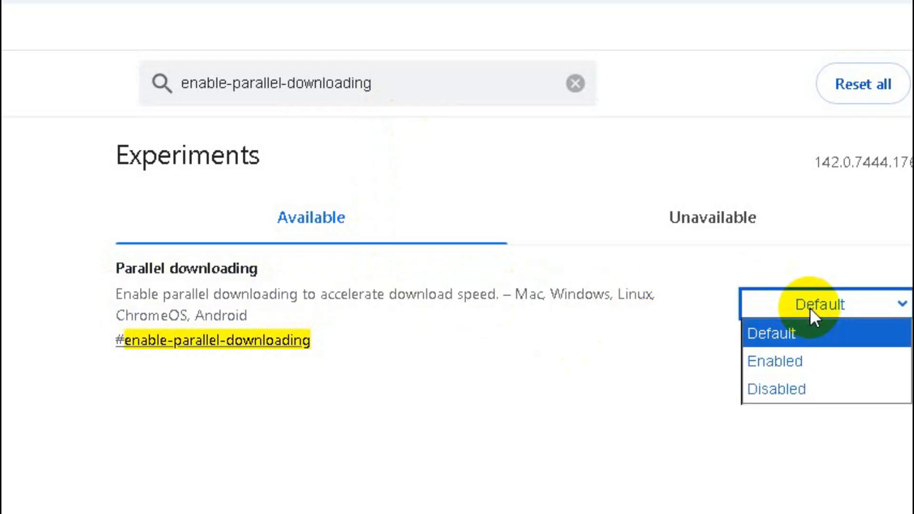
click(806, 371)
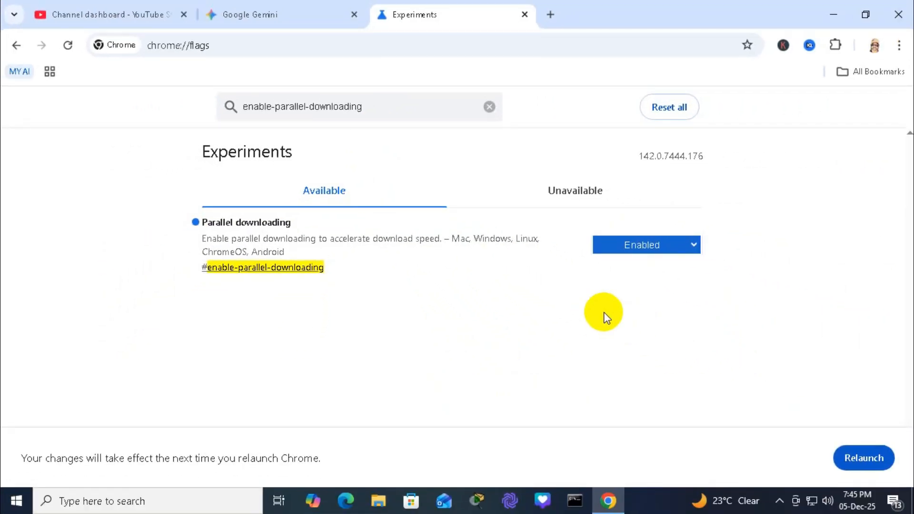
click(851, 458)
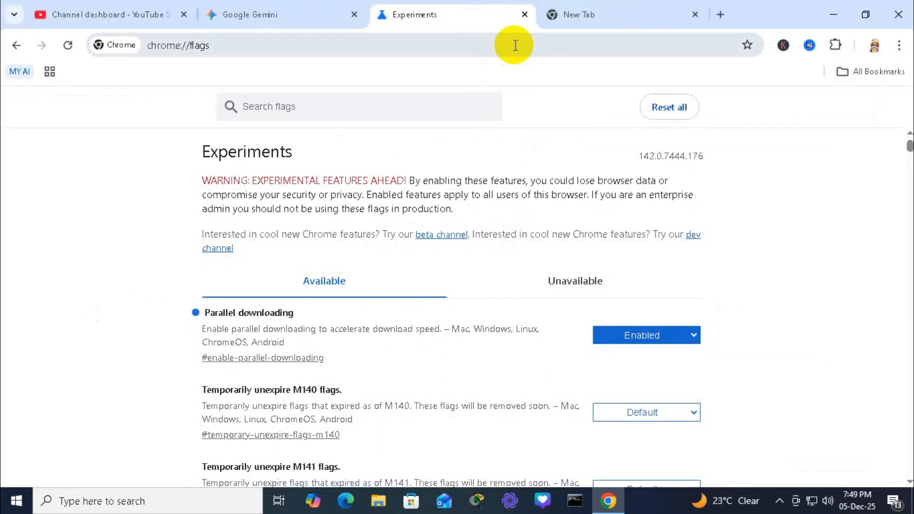
click(524, 15)
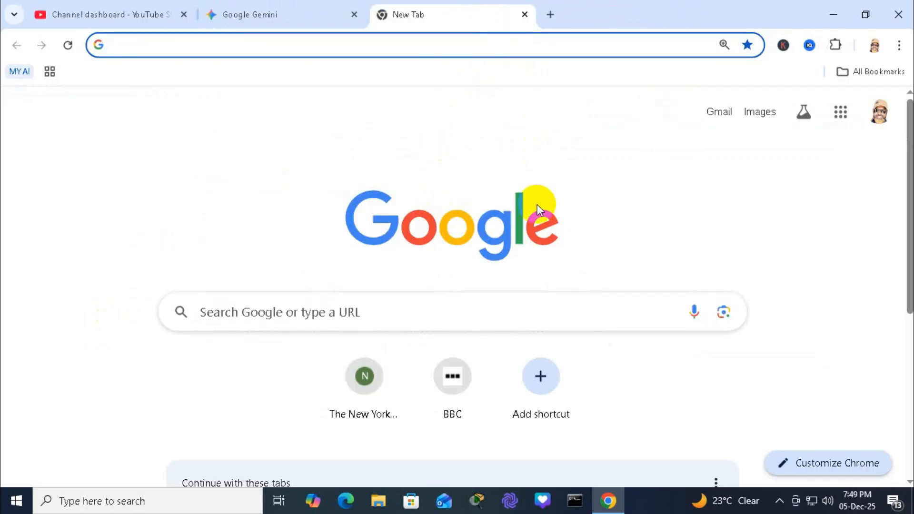